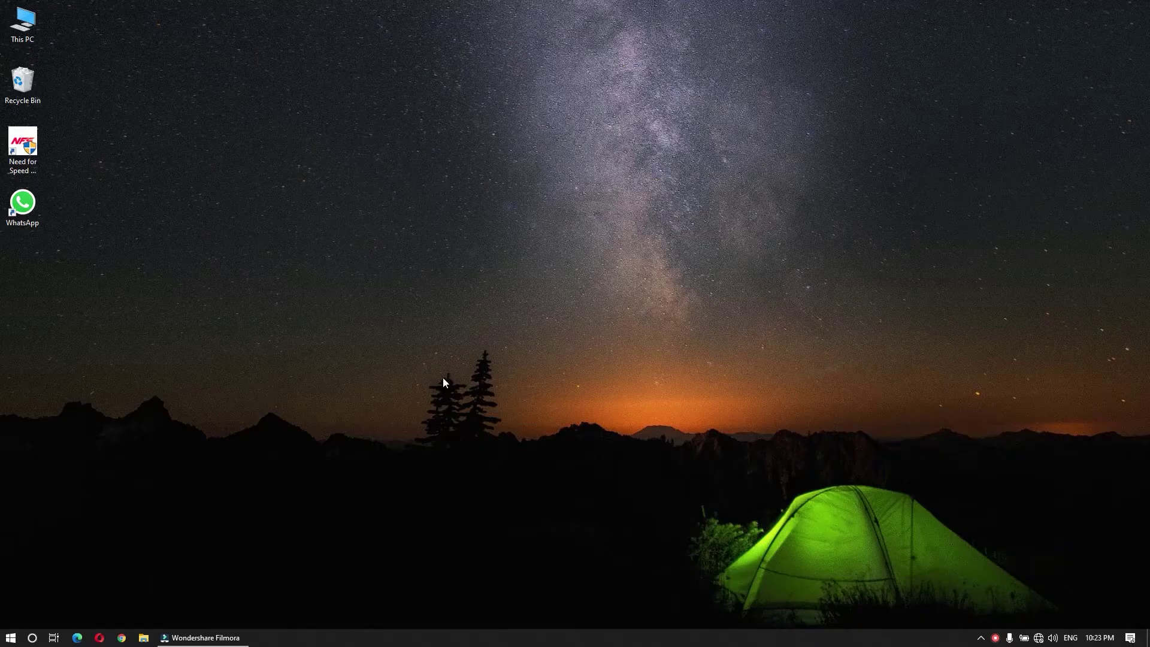
# Step: Launch Affinity Photo from the A section of the Windows Start Menu app list
pyautogui.click(10, 637)
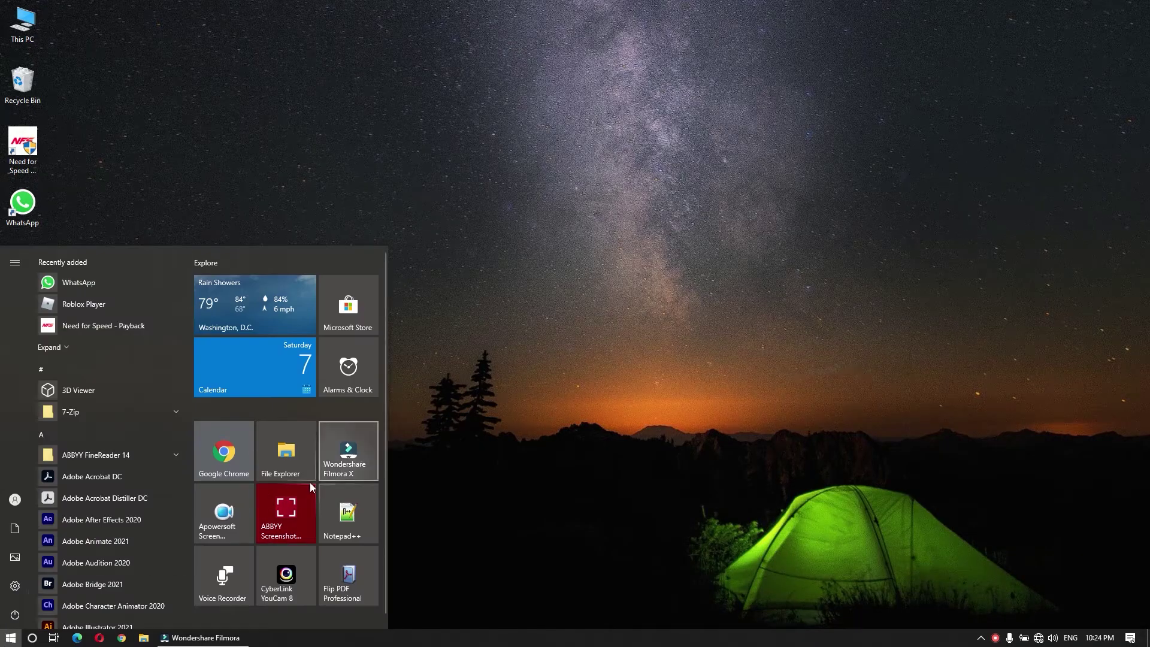
pyautogui.scroll(-3, 125, 504)
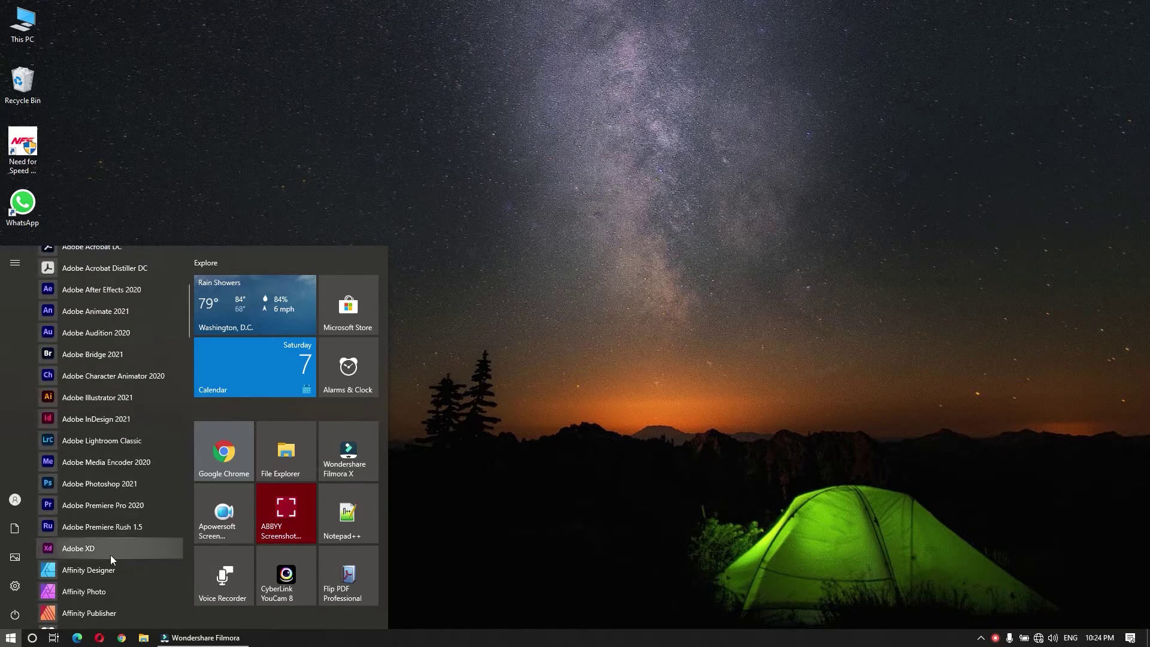
pyautogui.click(103, 590)
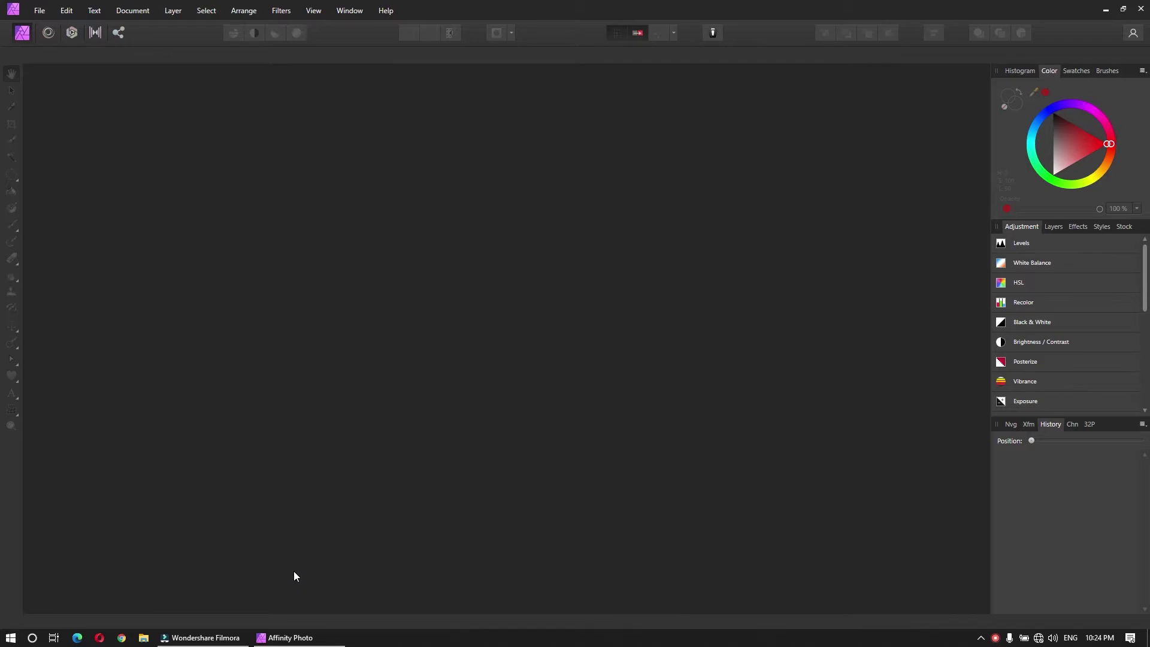
# Step: Open the recent 2725 × 3923 px portrait JPG, check its layers, and return to Adjustments
pyautogui.click(36, 12)
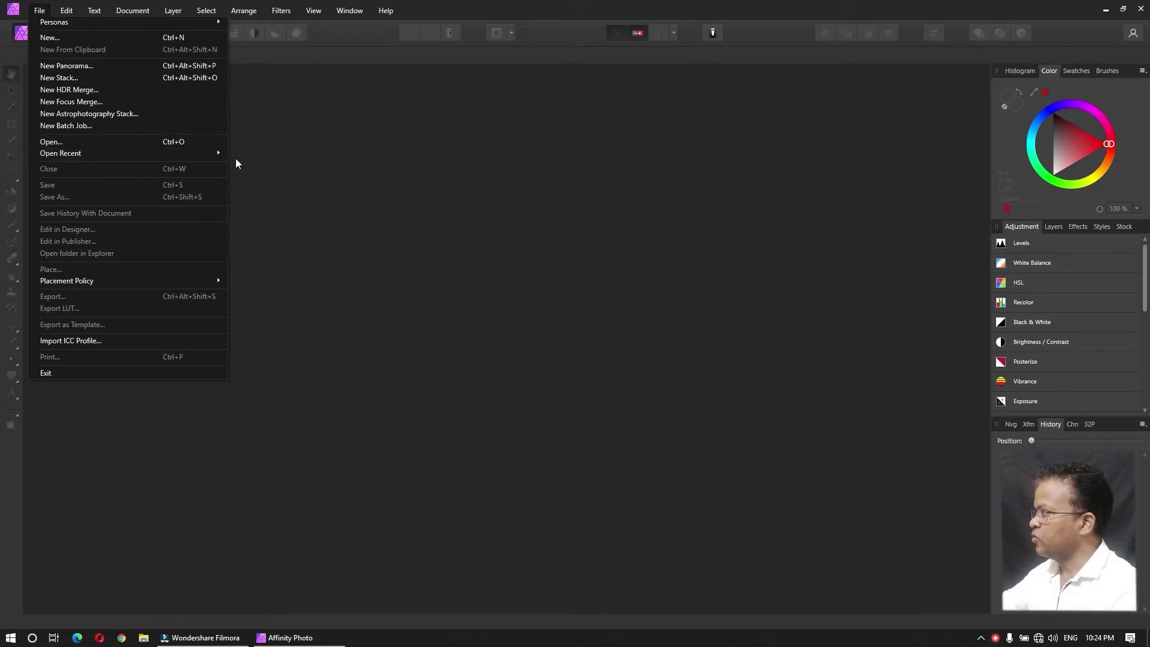
pyautogui.moveTo(60, 153)
pyautogui.click(255, 154)
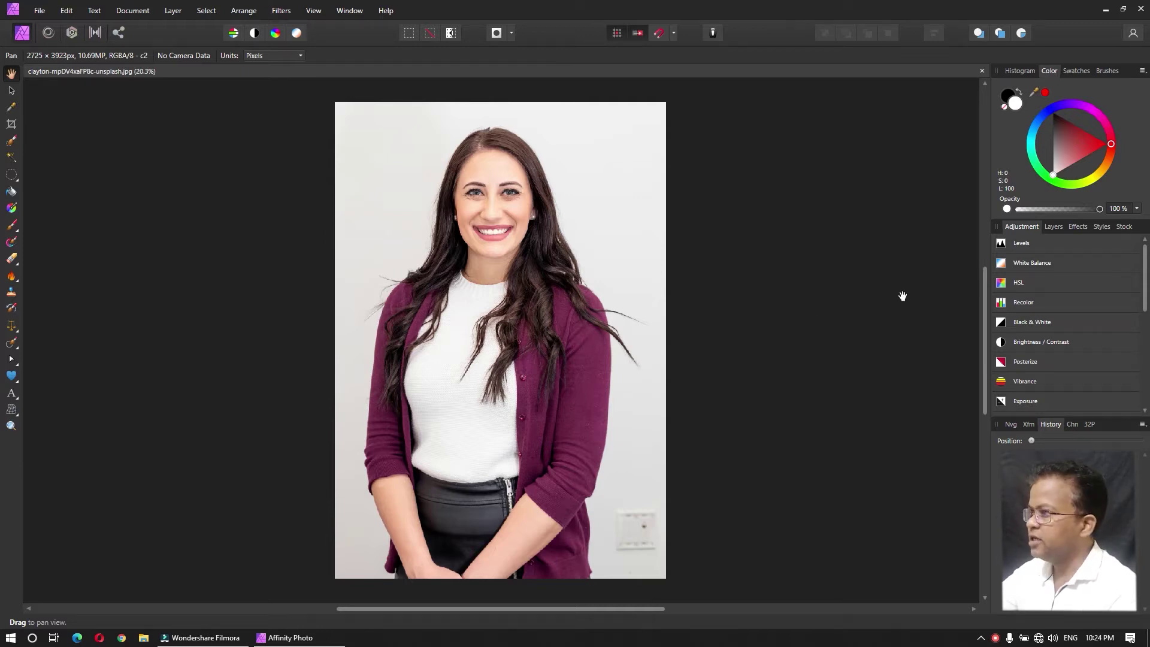
pyautogui.click(1053, 227)
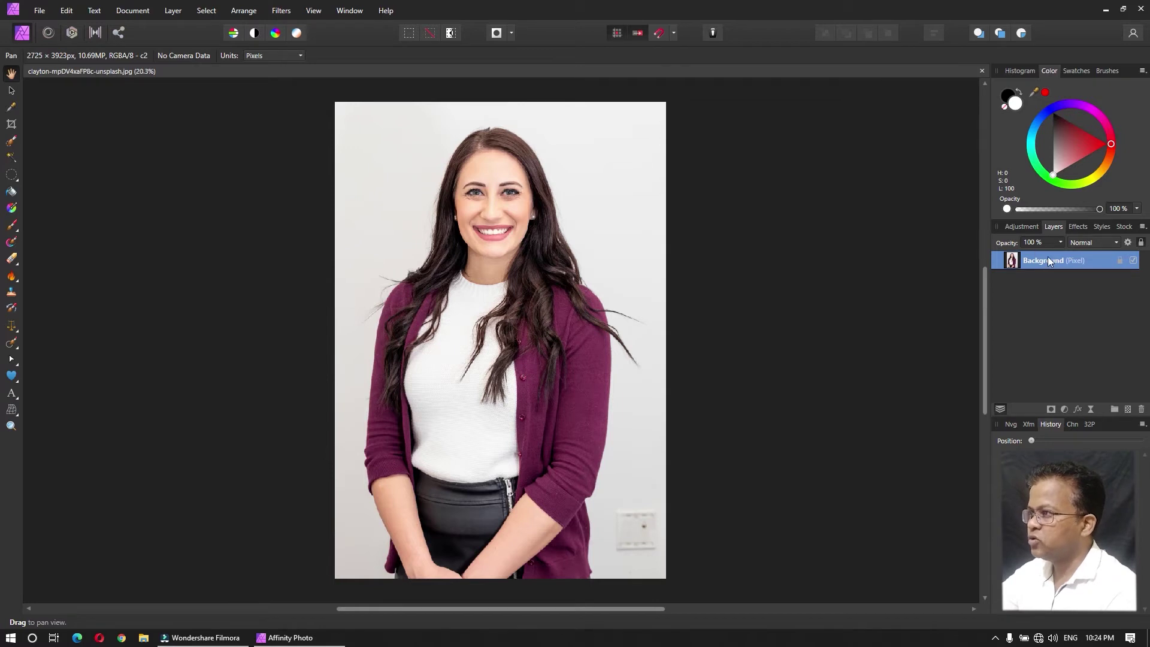
pyautogui.click(1022, 227)
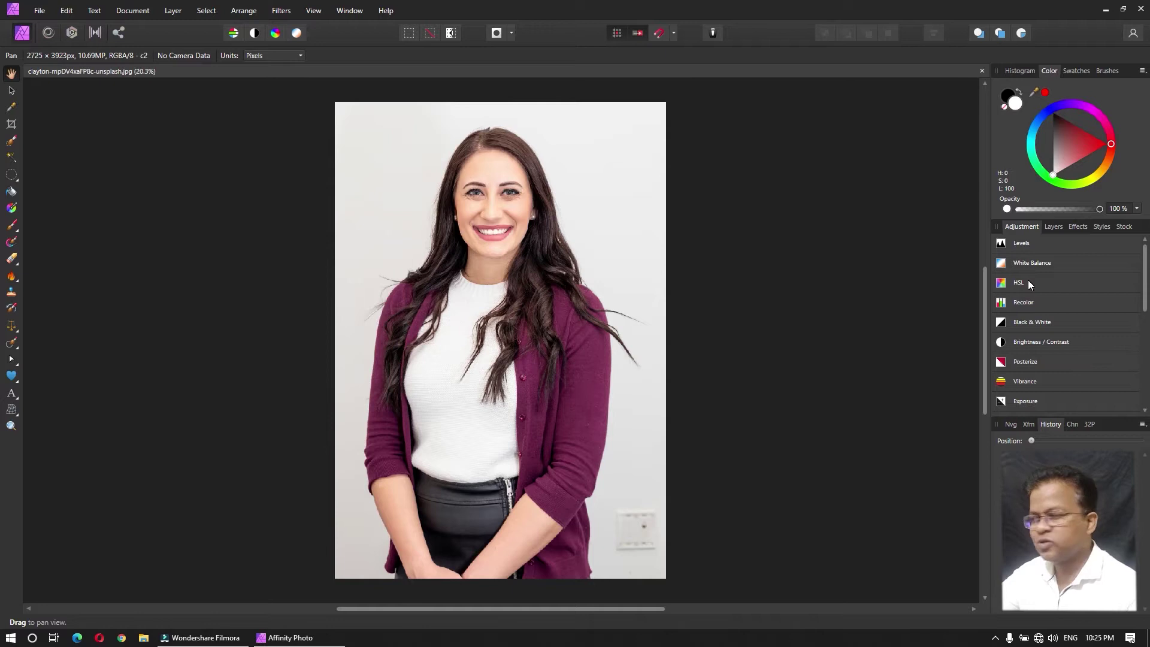
# Step: Add a Default HSL adjustment with a 107.9° hue shift, turning the cardigan blue
pyautogui.click(1028, 280)
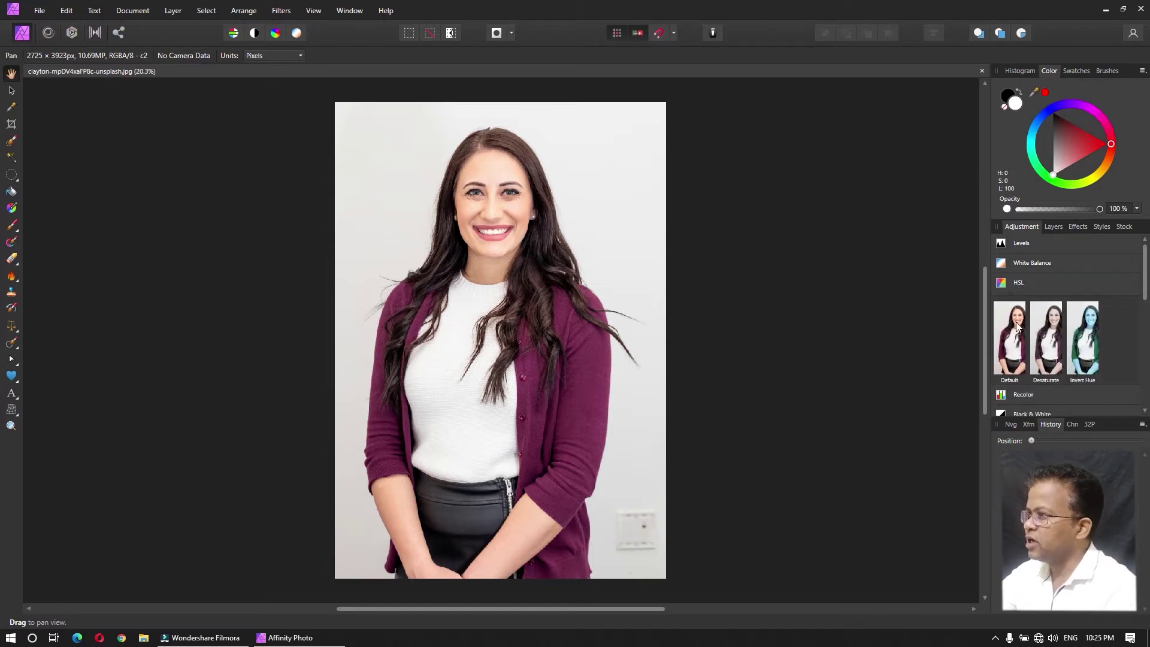
pyautogui.click(1016, 327)
pyautogui.moveTo(817, 514)
pyautogui.mouseDown()
pyautogui.moveTo(745, 519)
pyautogui.moveTo(883, 515)
pyautogui.moveTo(780, 507)
pyautogui.moveTo(877, 514)
pyautogui.mouseUp()
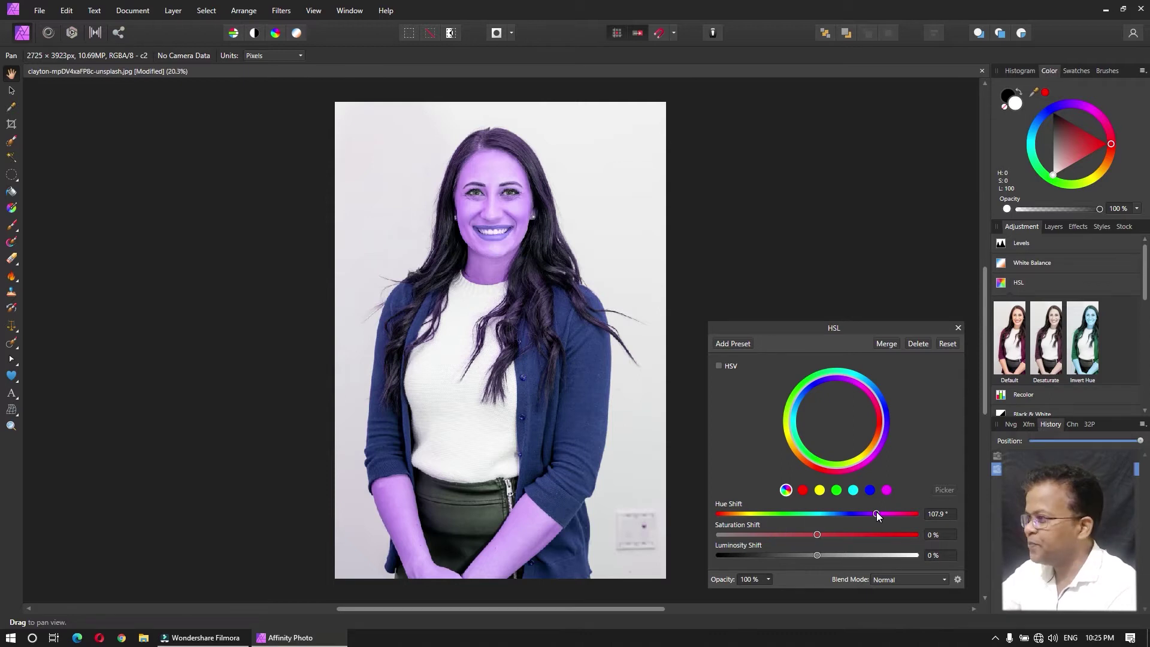
pyautogui.moveTo(815, 328); pyautogui.dragTo(806, 166)
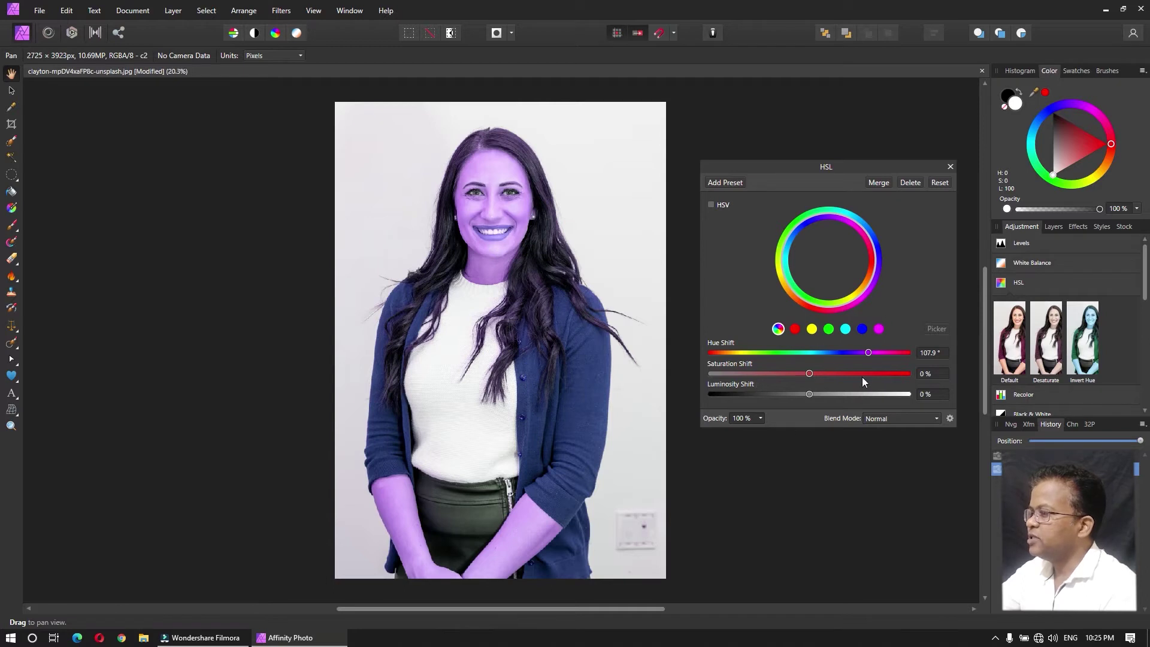
# Step: Return the HSL hue shift to 0° and target the red colour range
pyautogui.doubleClick(869, 352)
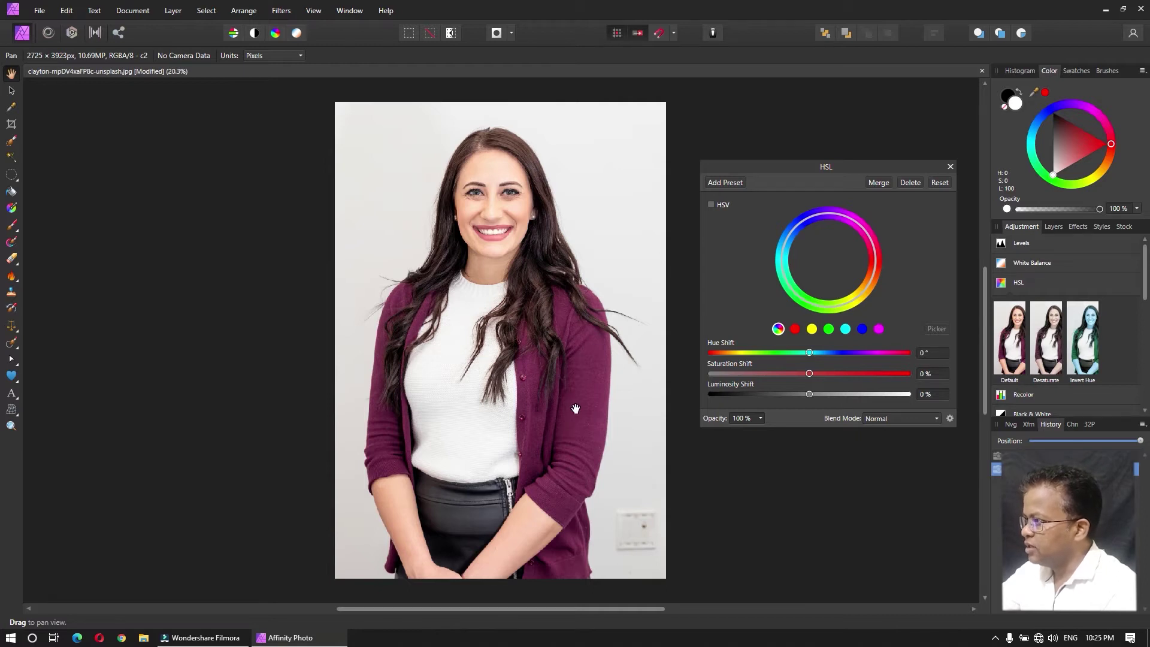
pyautogui.click(801, 331)
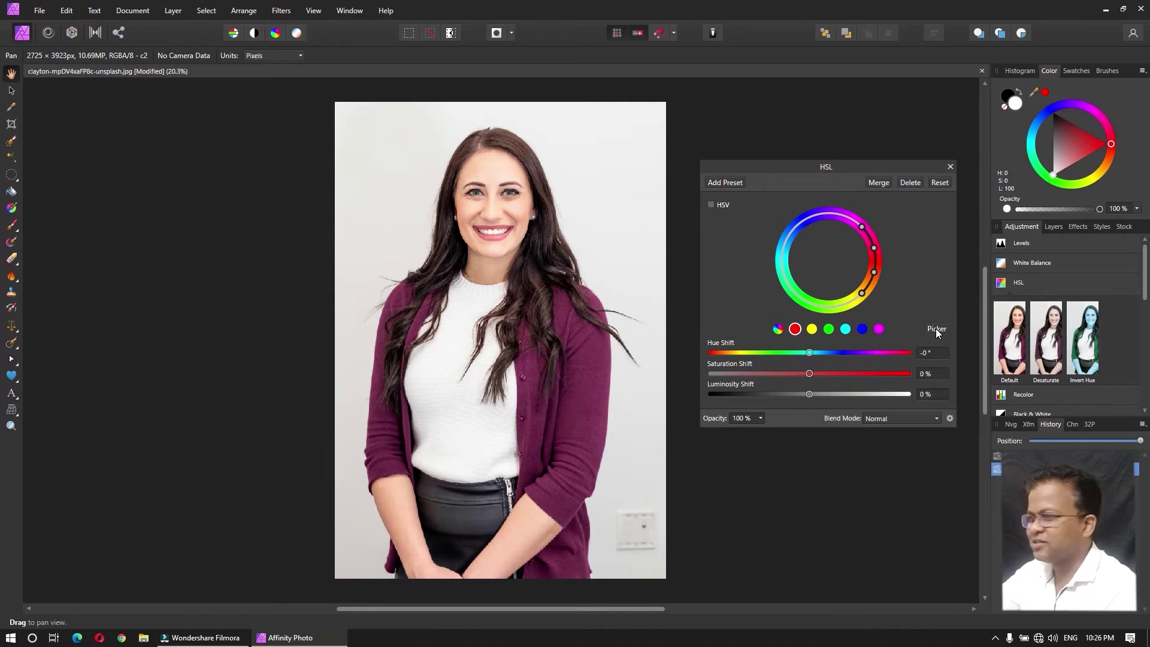
# Step: Sample the cardigan with Picker, undo, then resample its magenta-red hue as the target range
pyautogui.click(935, 328)
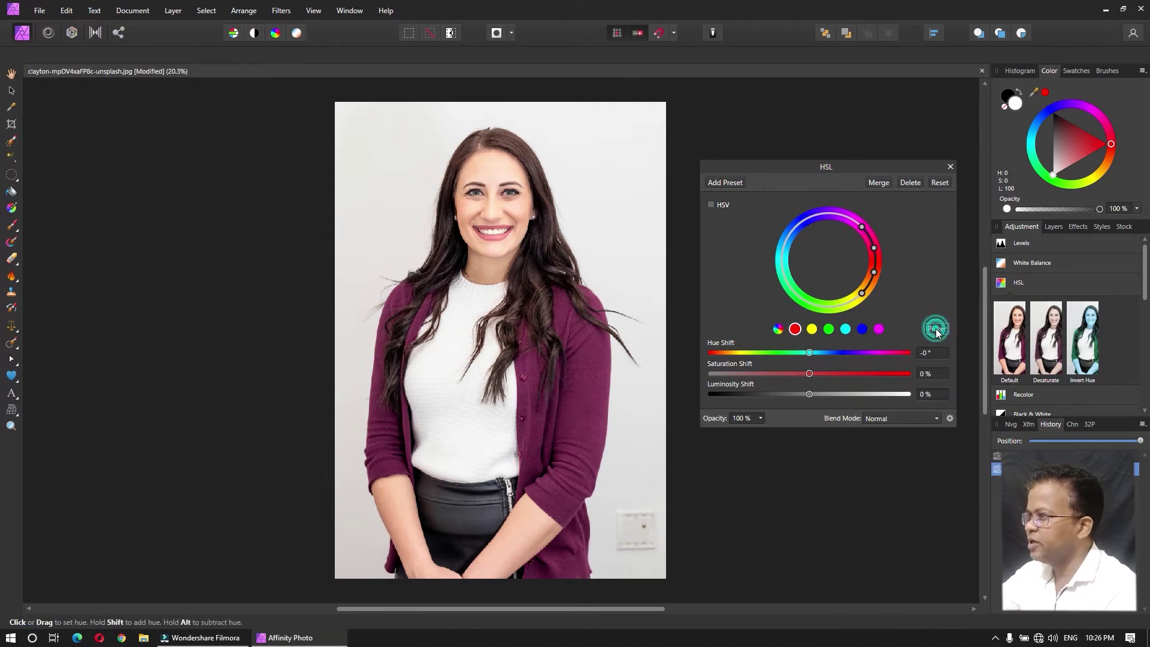
pyautogui.click(576, 410)
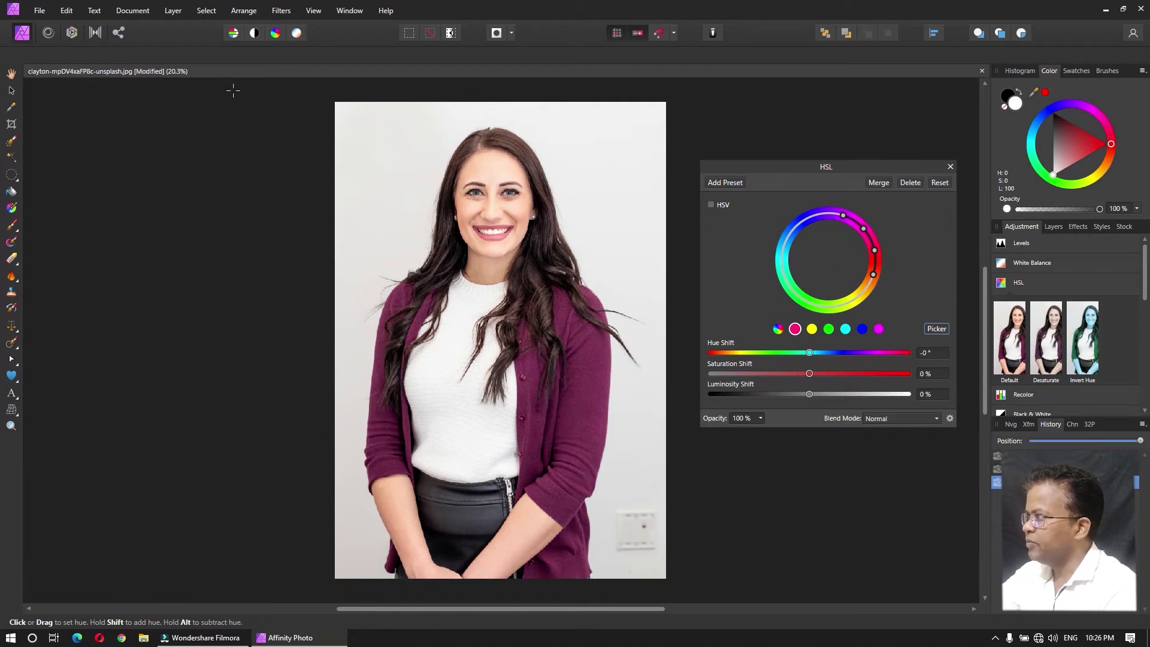
pyautogui.click(67, 11)
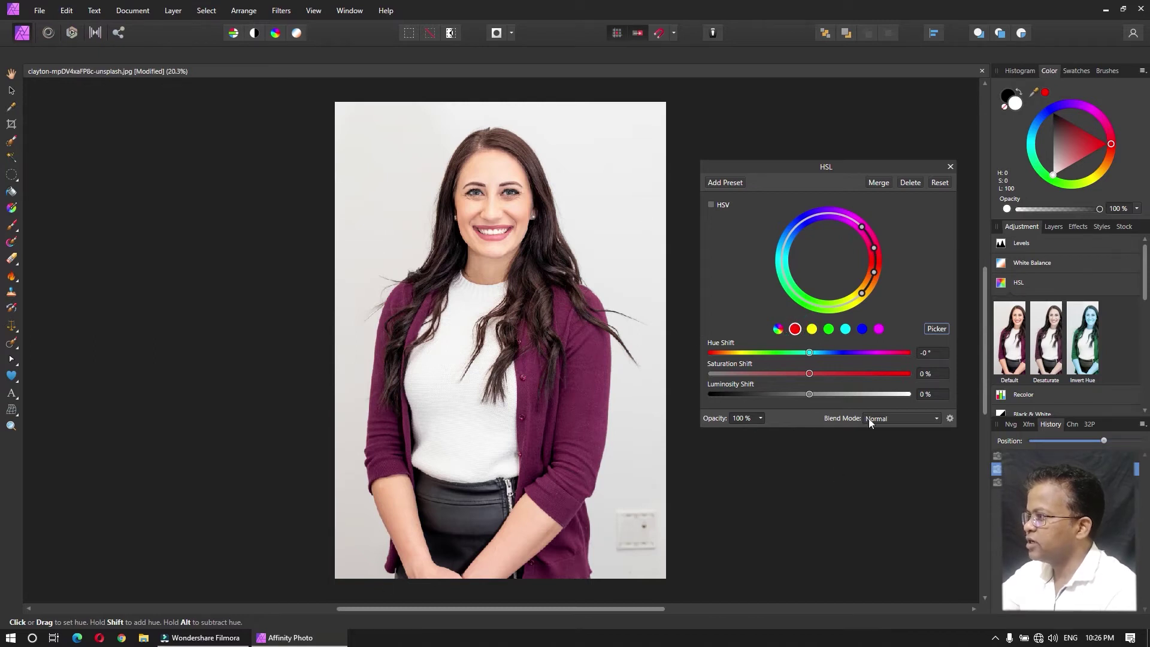
pyautogui.click(932, 328)
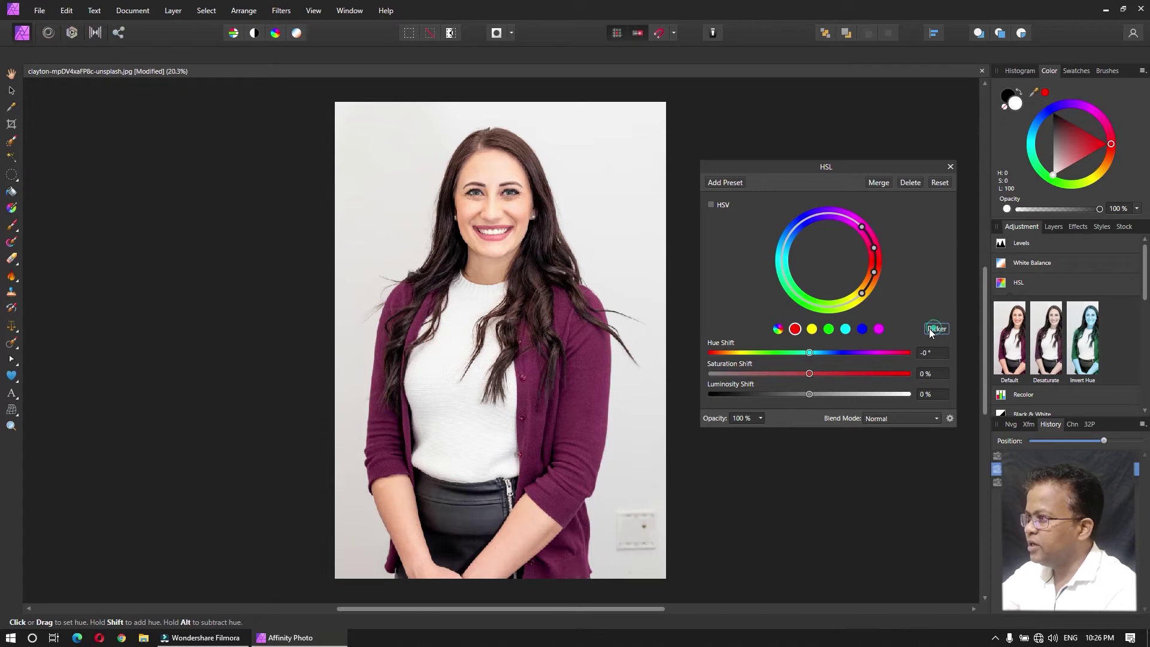
pyautogui.click(577, 414)
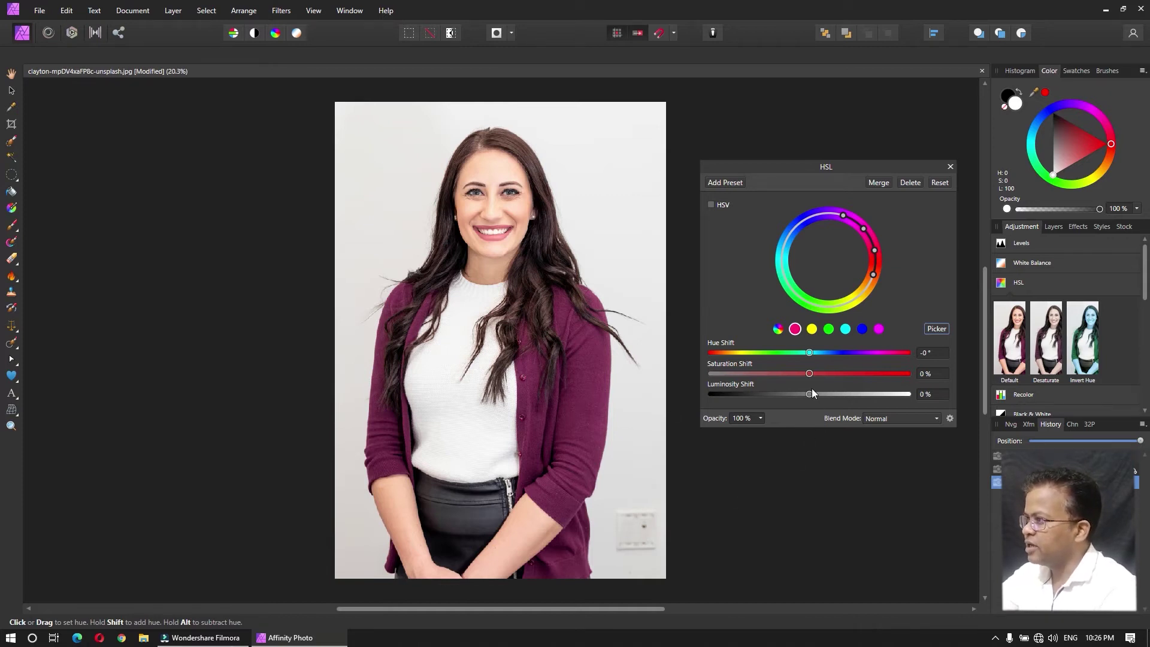
# Step: Test saturation at −100% and 100% and a luminosity shift, then return saturation to 0%
pyautogui.moveTo(807, 374); pyautogui.dragTo(706, 376)
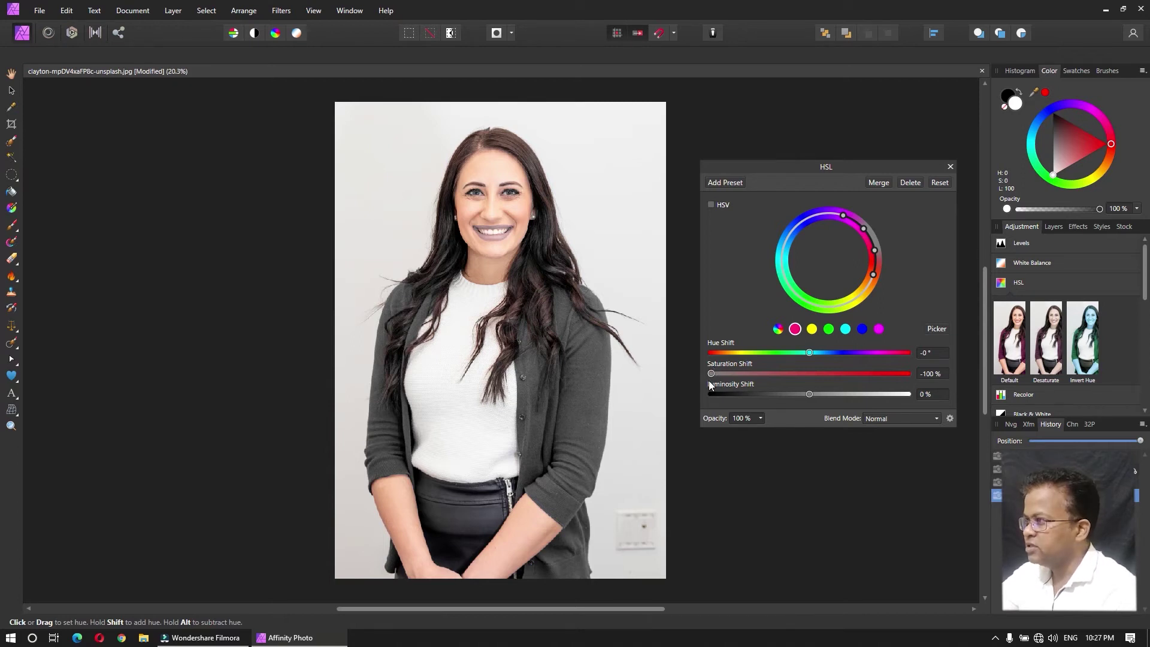
pyautogui.moveTo(710, 374); pyautogui.dragTo(909, 373)
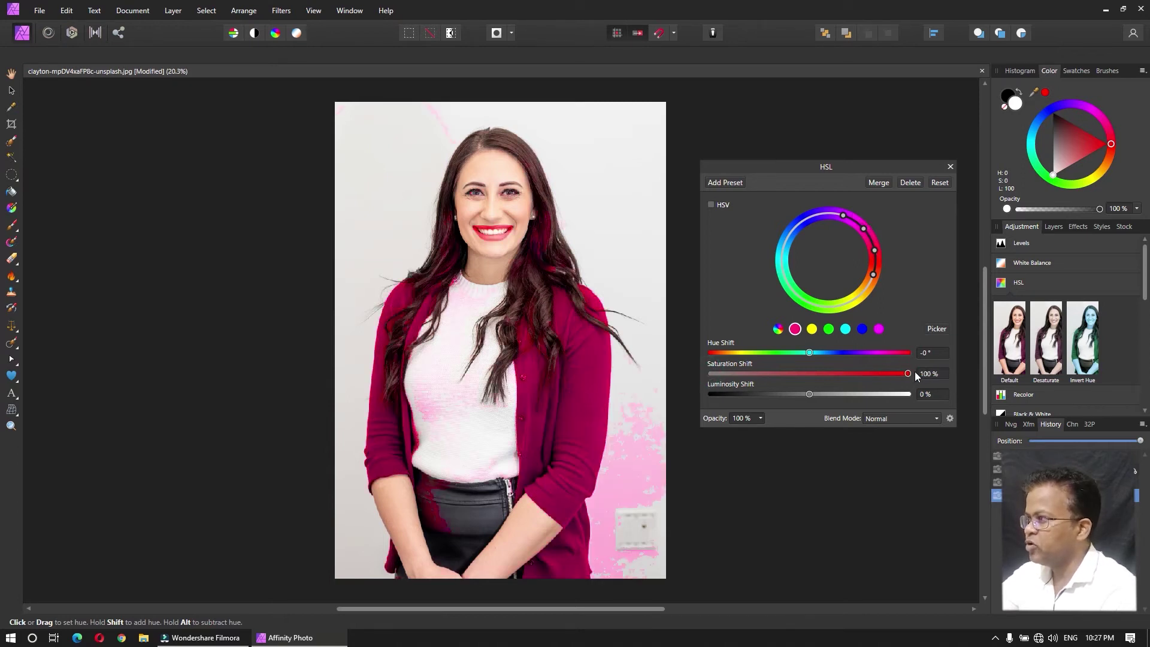
pyautogui.moveTo(909, 373); pyautogui.dragTo(711, 373)
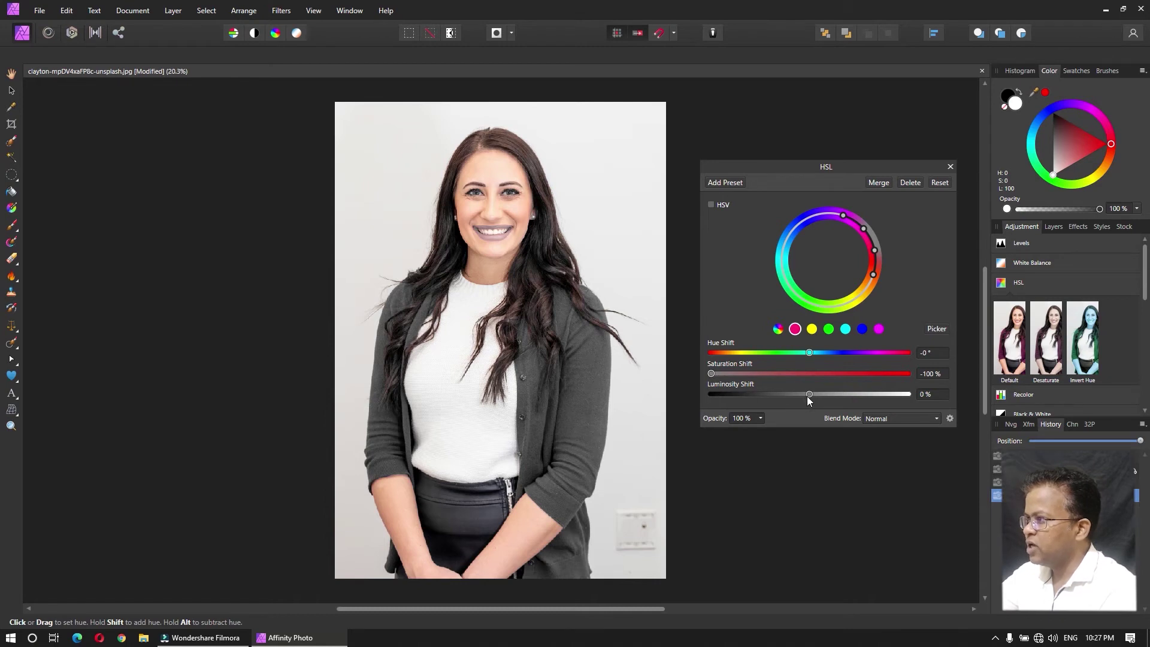
pyautogui.moveTo(810, 394)
pyautogui.mouseDown()
pyautogui.moveTo(728, 397)
pyautogui.moveTo(848, 392)
pyautogui.moveTo(720, 396)
pyautogui.moveTo(802, 397)
pyautogui.mouseUp()
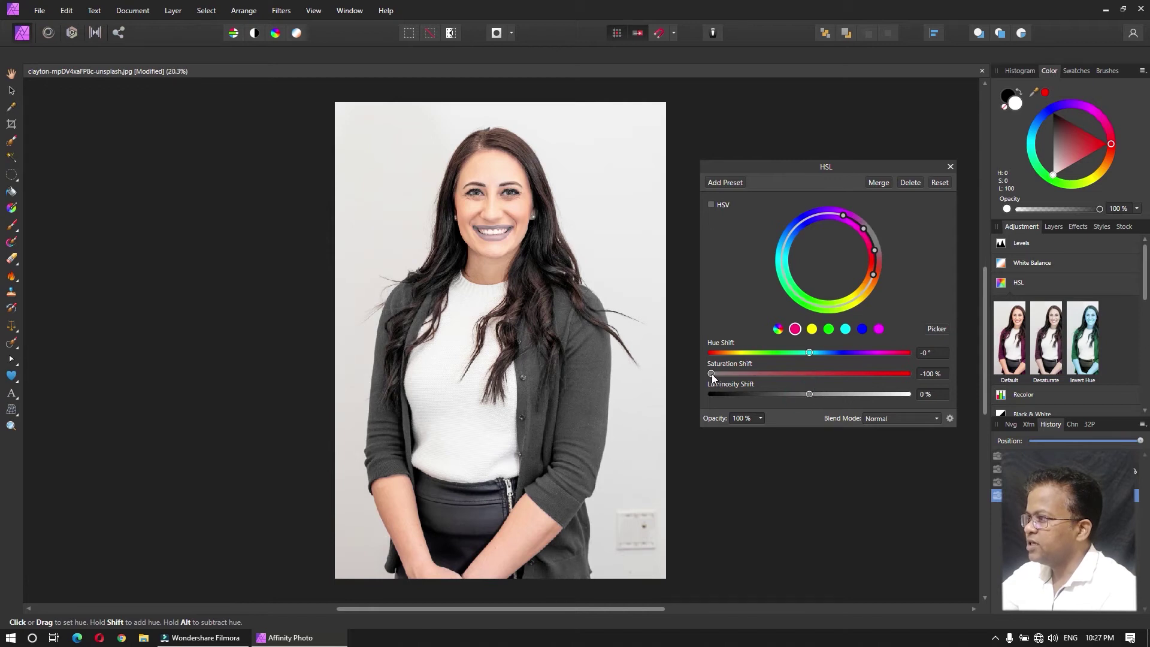
pyautogui.moveTo(759, 375); pyautogui.dragTo(810, 377)
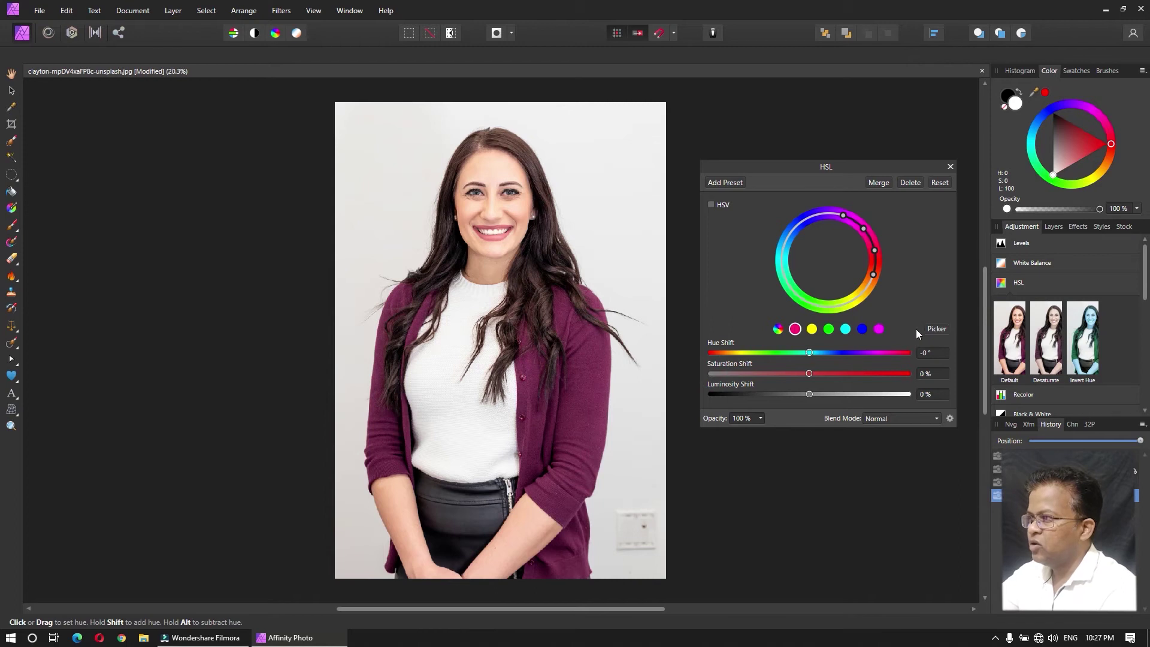
# Step: Activate Picker and set Saturation Shift to −100%, turning the cardigan grey
pyautogui.click(938, 333)
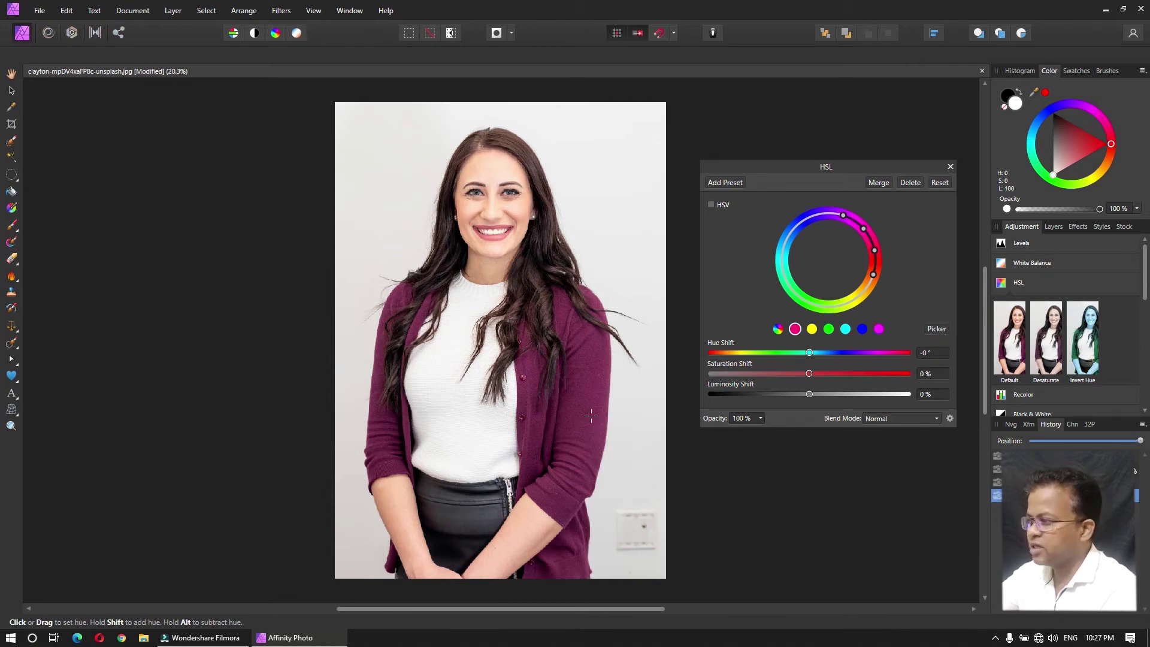
pyautogui.moveTo(809, 373); pyautogui.dragTo(711, 373)
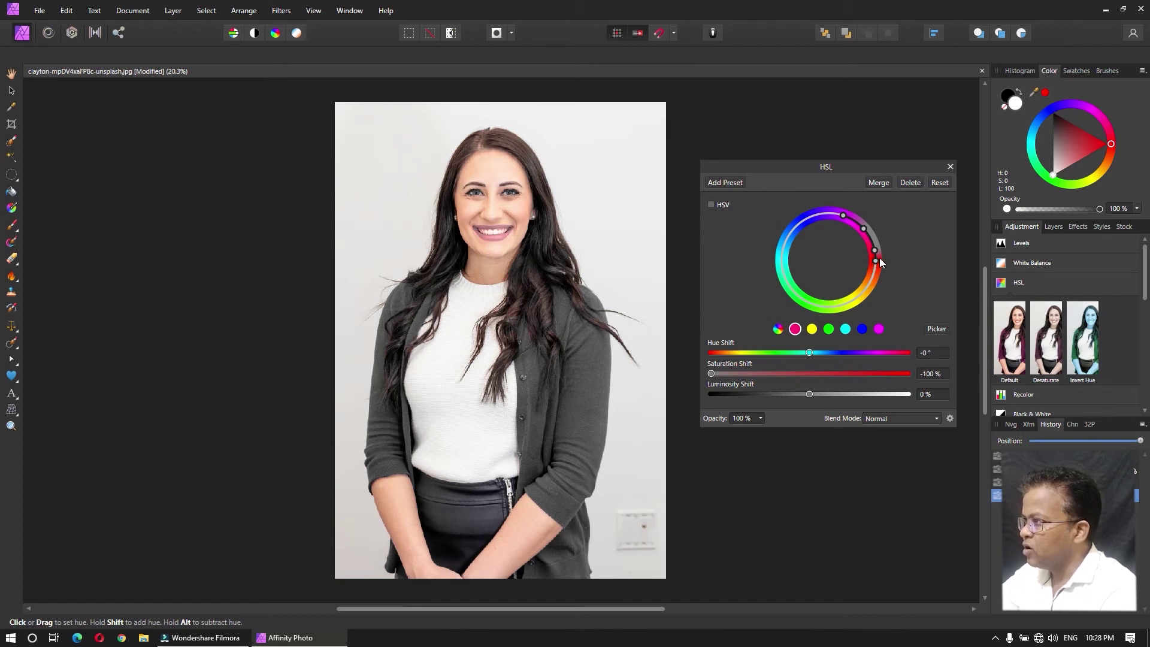
# Step: Adjust the hue ring's range handles so the cardigan stays grey while lips and skin keep colour
pyautogui.moveTo(879, 253); pyautogui.dragTo(878, 263)
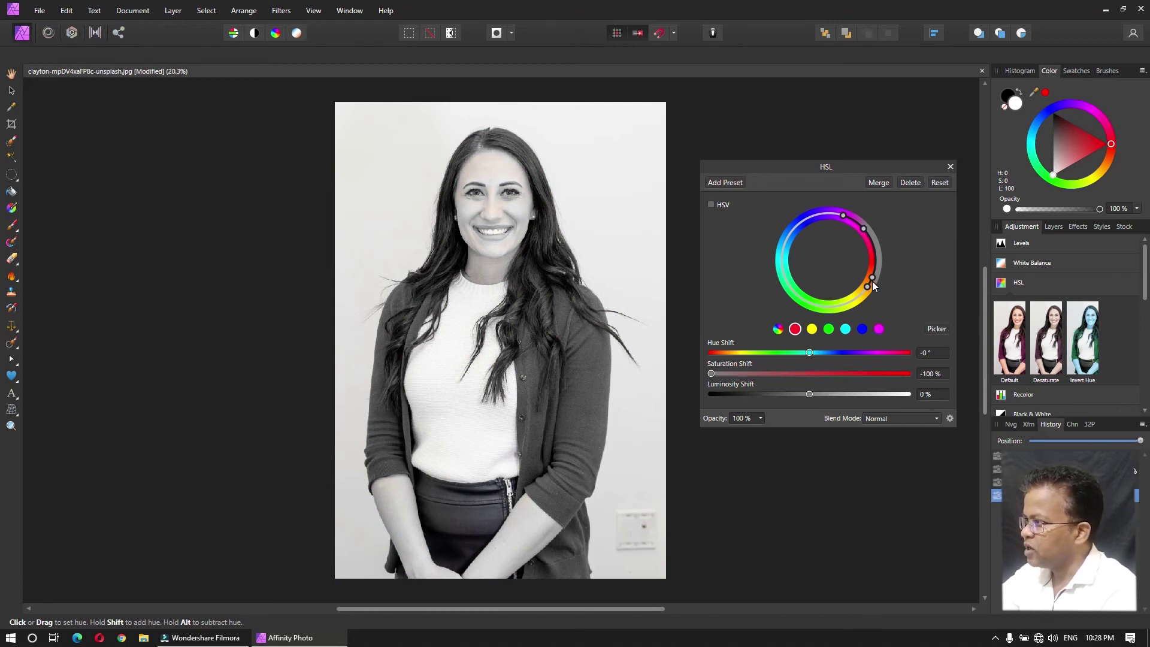
pyautogui.moveTo(878, 276); pyautogui.dragTo(879, 271)
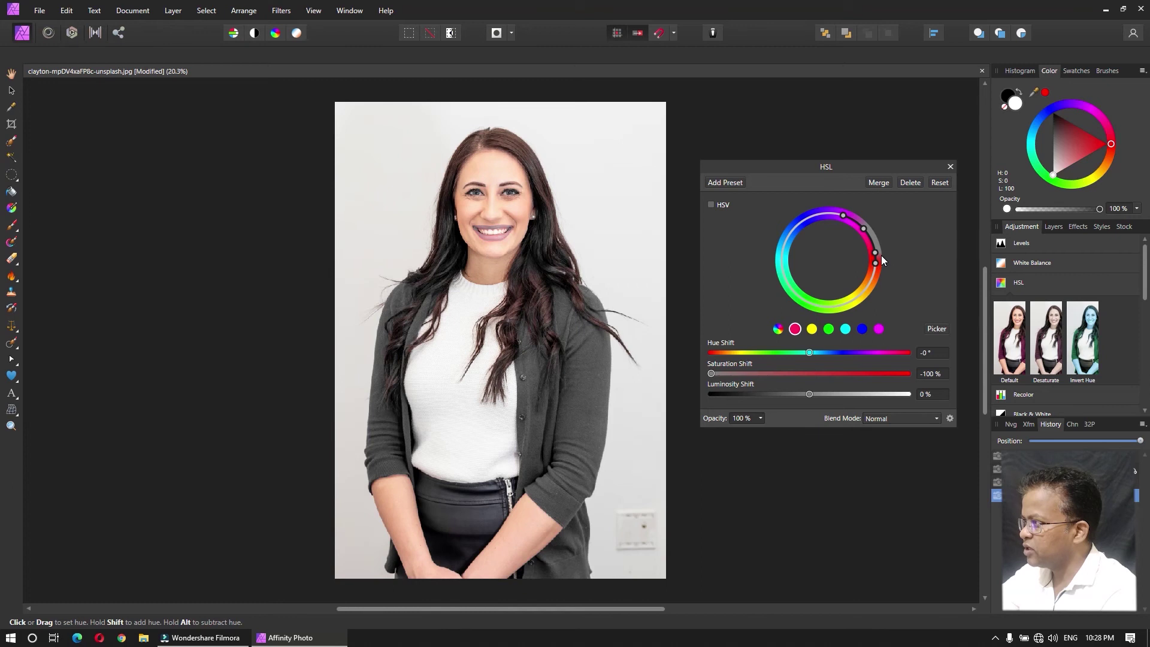
pyautogui.moveTo(882, 253); pyautogui.dragTo(882, 242)
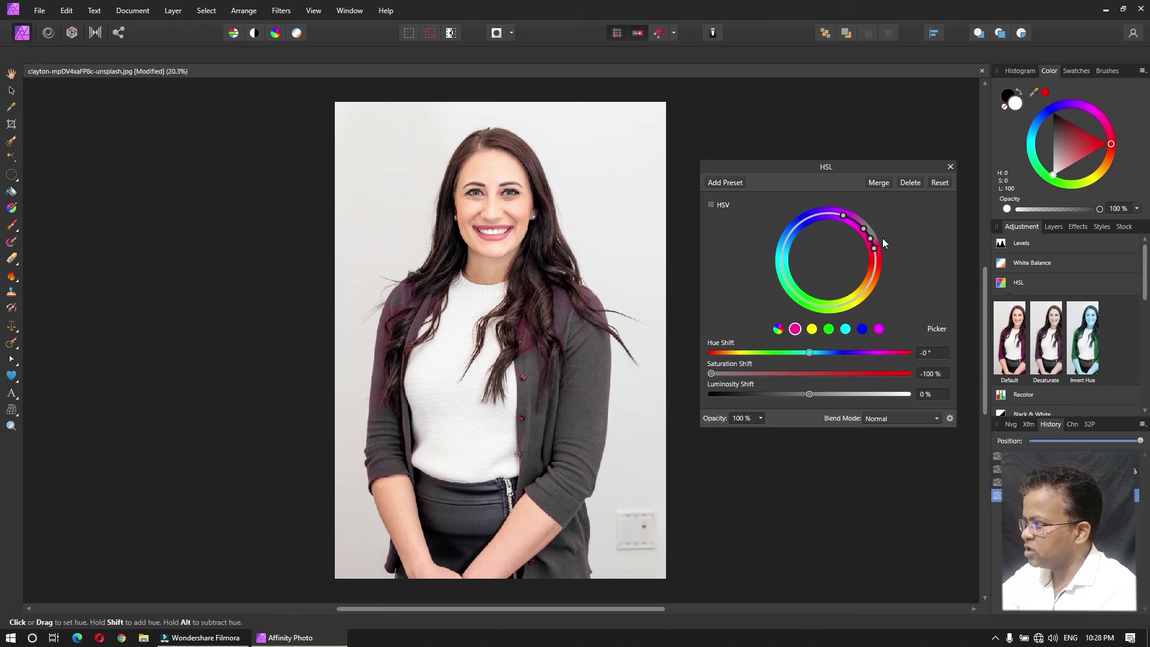
pyautogui.moveTo(882, 242); pyautogui.dragTo(885, 243)
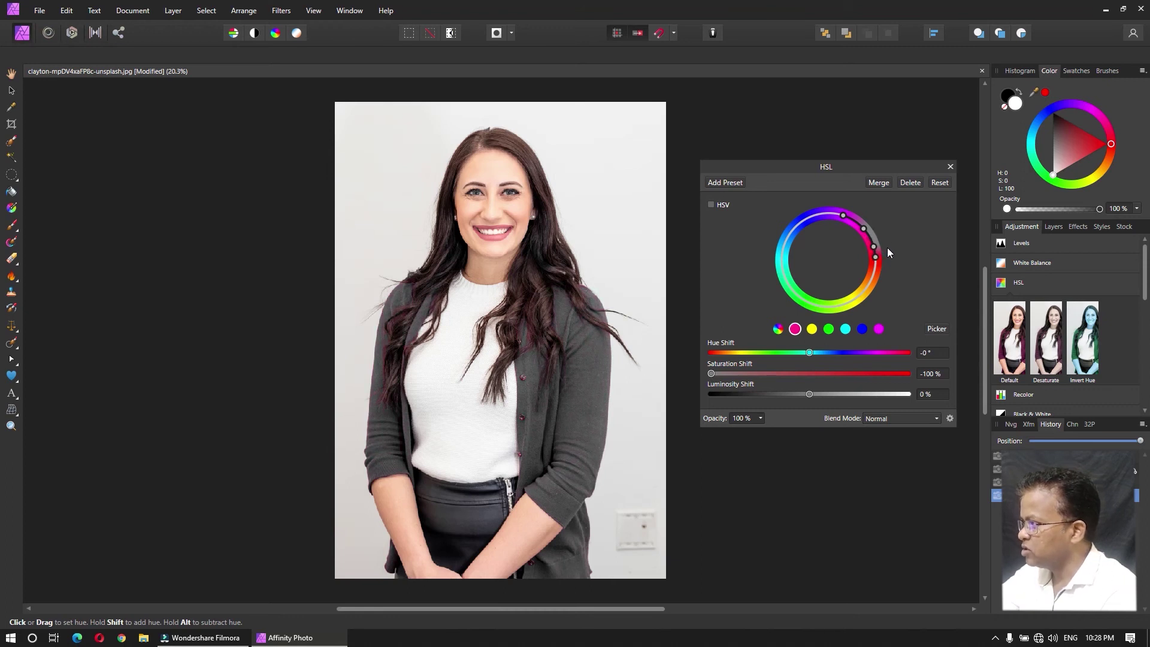
pyautogui.moveTo(887, 252); pyautogui.dragTo(887, 254)
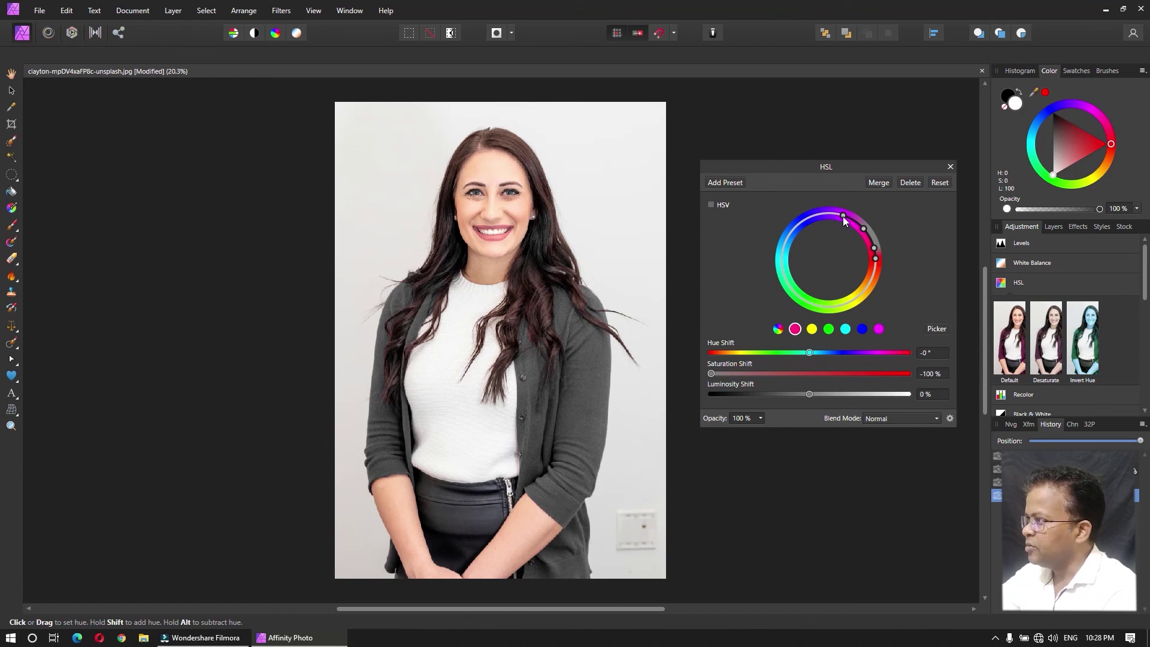
pyautogui.moveTo(843, 217); pyautogui.dragTo(872, 234)
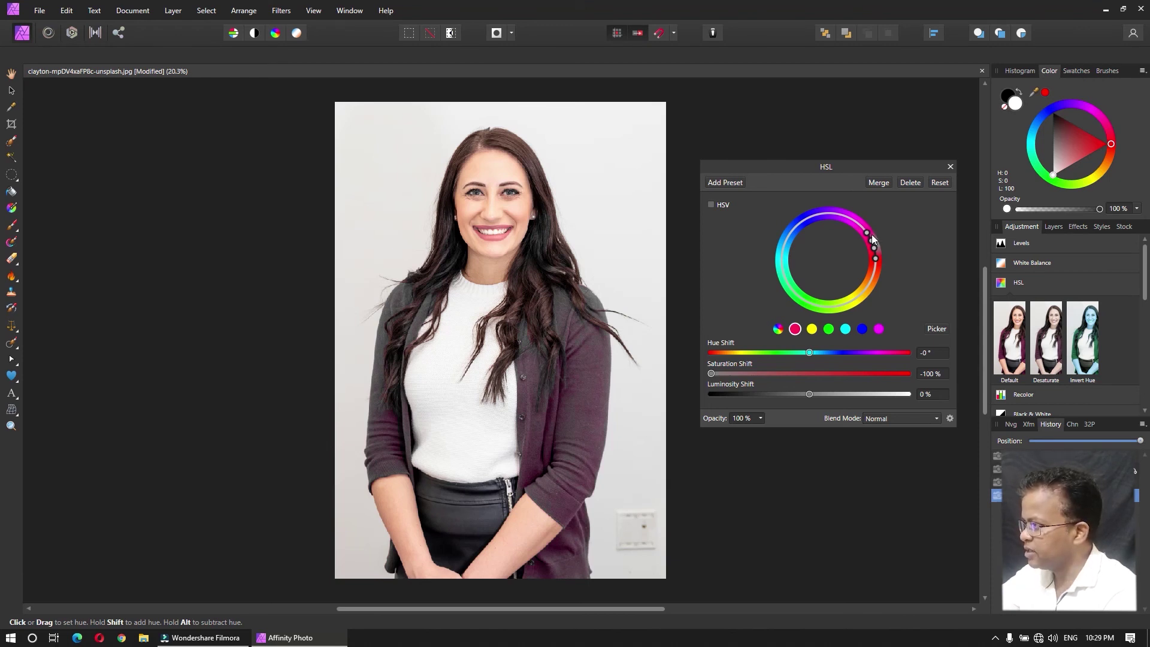
pyautogui.moveTo(871, 235); pyautogui.dragTo(869, 230)
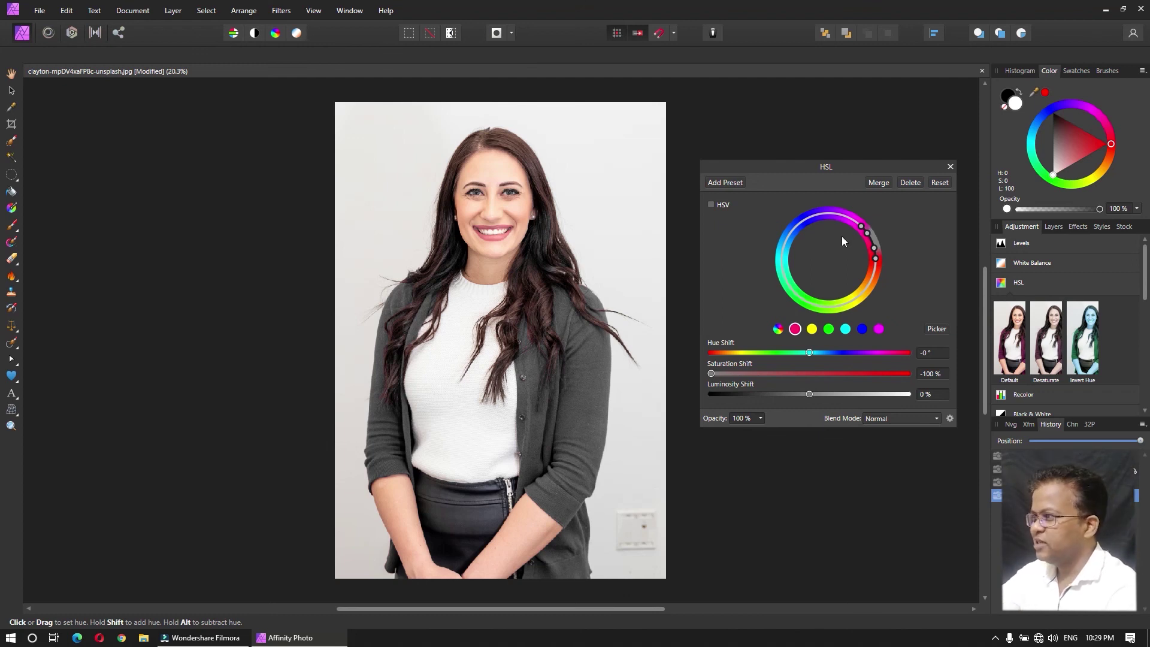
# Step: Reset saturation to 0% and set Hue Shift to −166°, turning the cardigan green
pyautogui.doubleClick(712, 373)
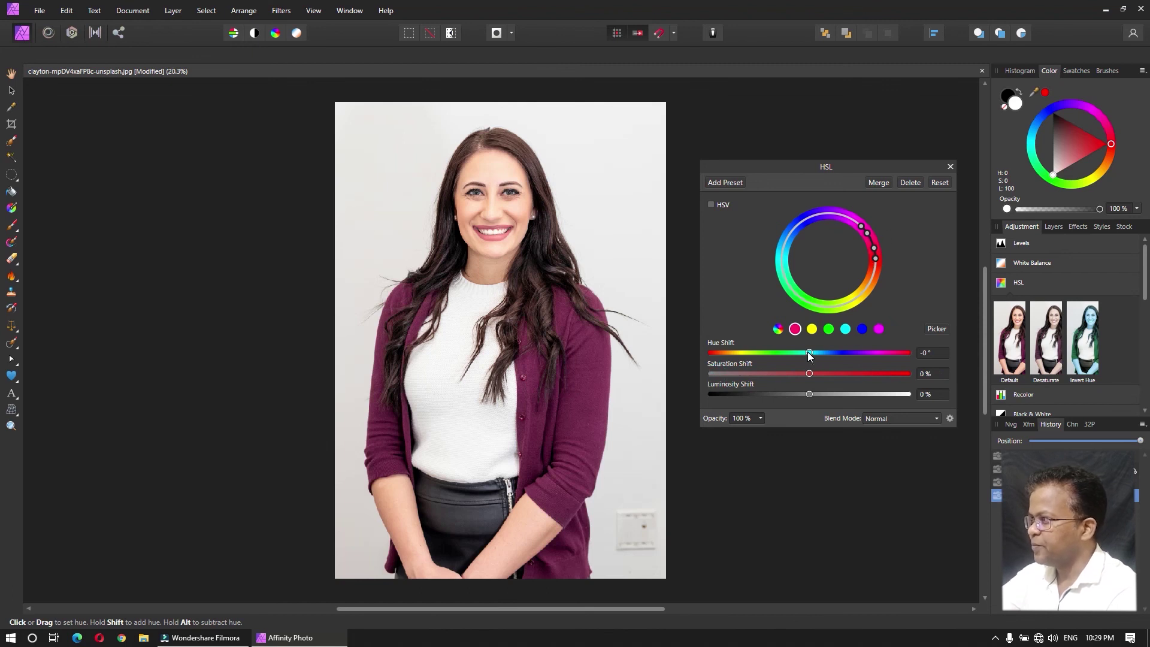
pyautogui.moveTo(809, 353); pyautogui.dragTo(719, 363)
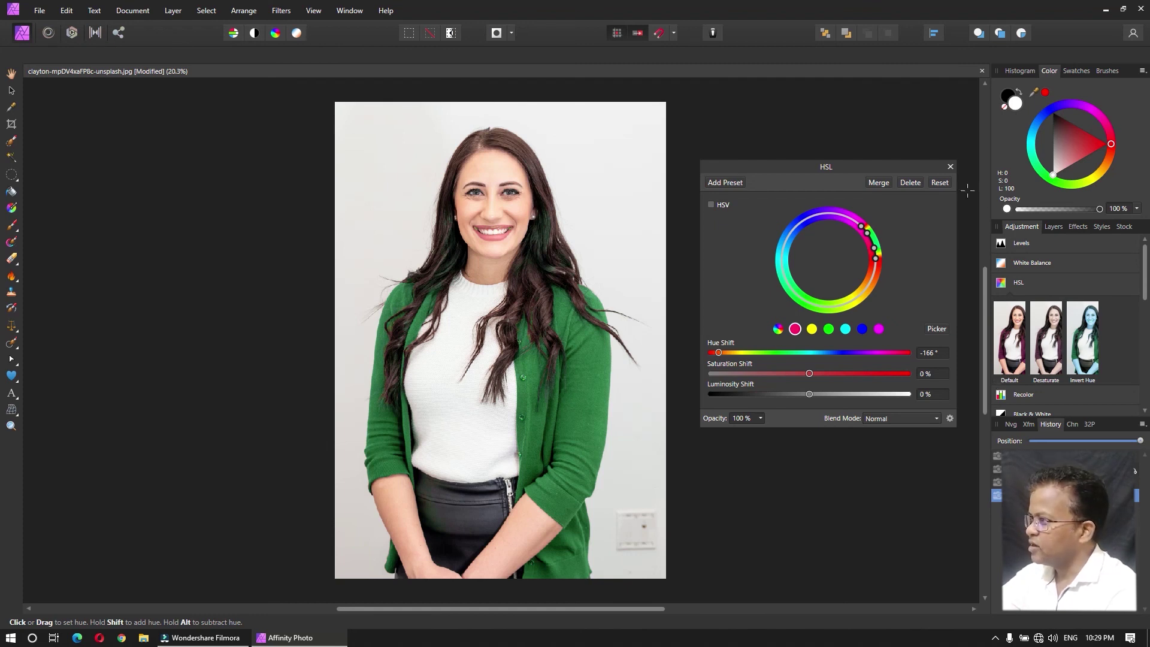
pyautogui.click(950, 167)
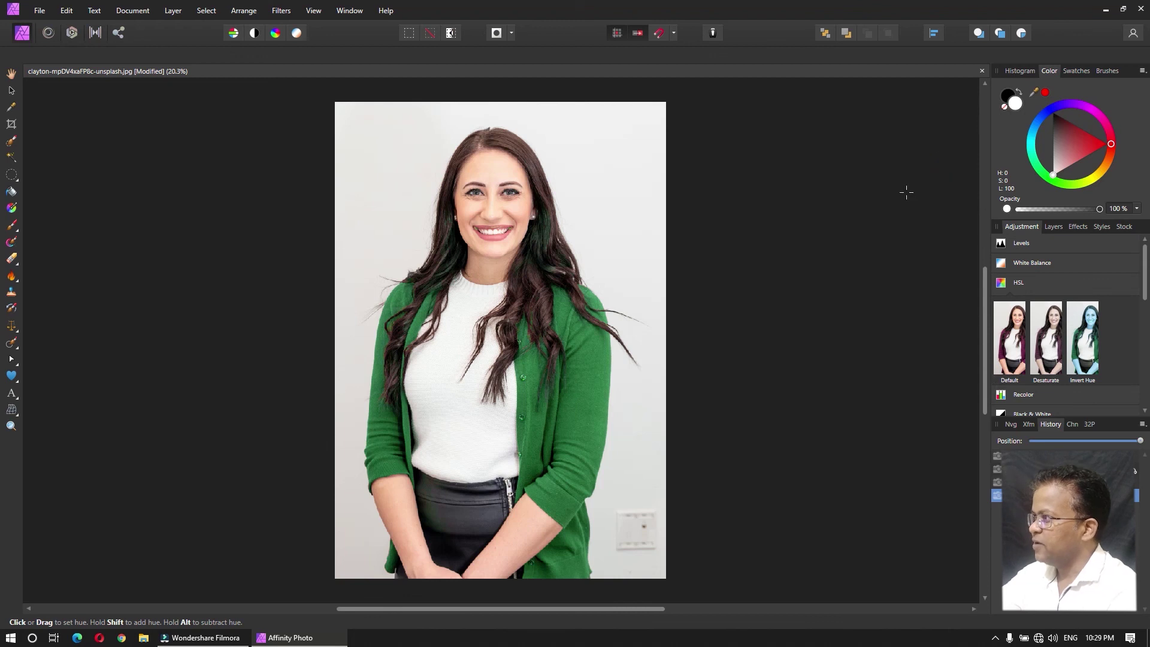